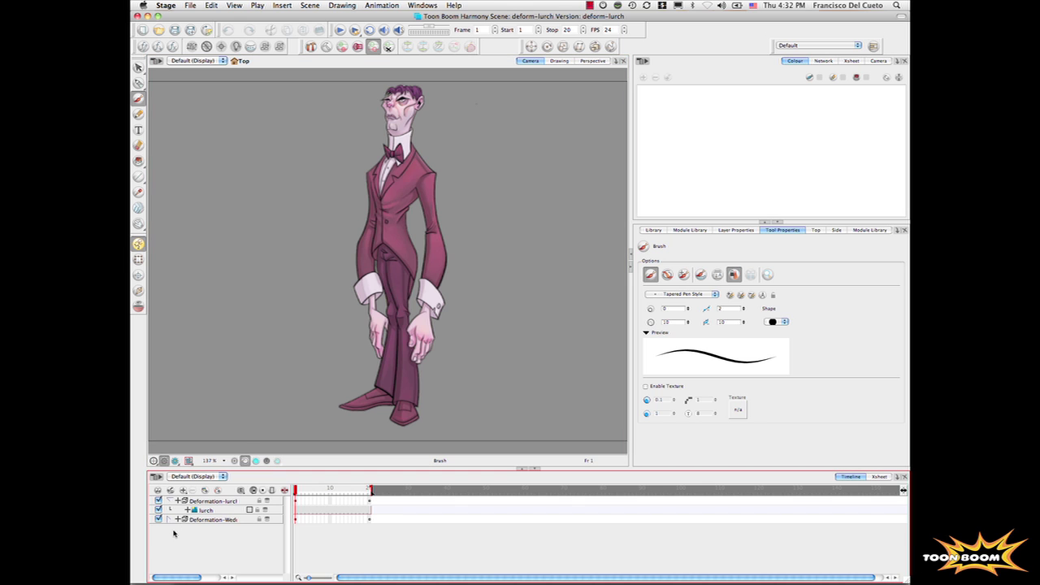
# Step: Select the Deformation-lurch group in the node network and display its deformation chain
pyautogui.click(824, 61)
pyautogui.click(734, 123)
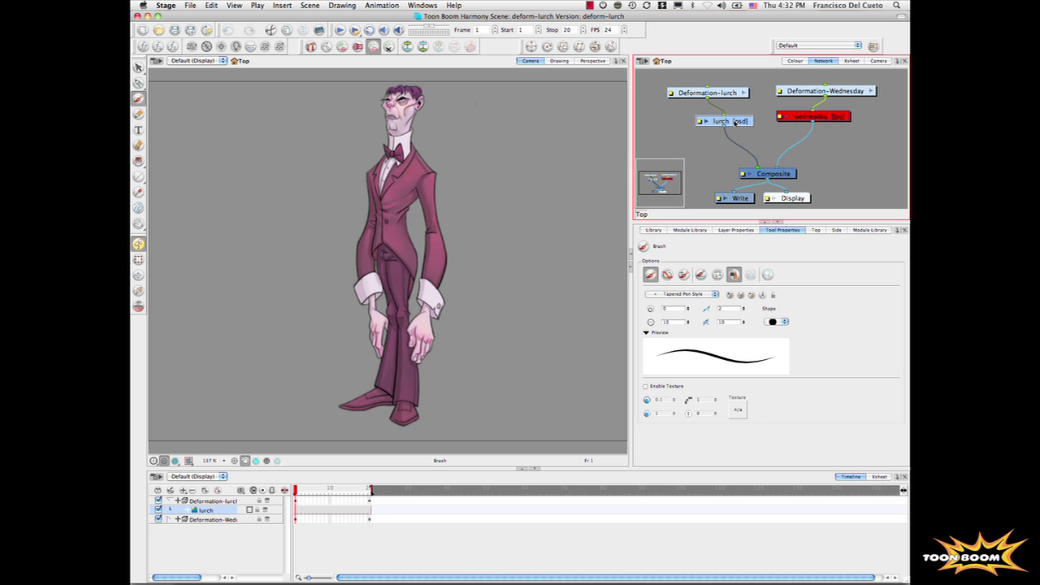
pyautogui.click(725, 94)
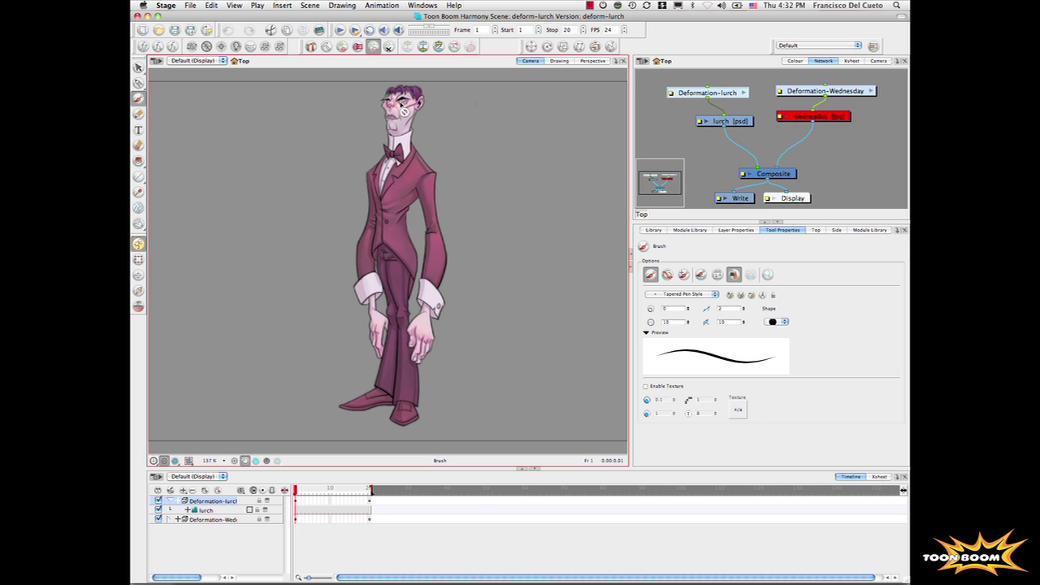
pyautogui.click(389, 47)
# Step: At frame 20, drag lurch's chain down to squash him short and wide, then preview it
pyautogui.click(296, 493)
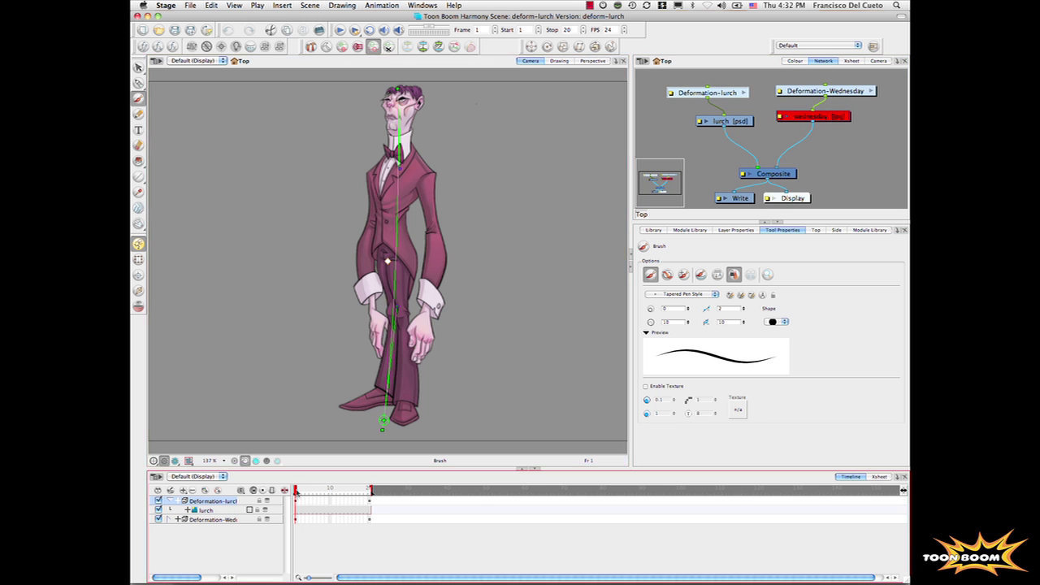
pyautogui.moveTo(298, 492); pyautogui.dragTo(371, 492)
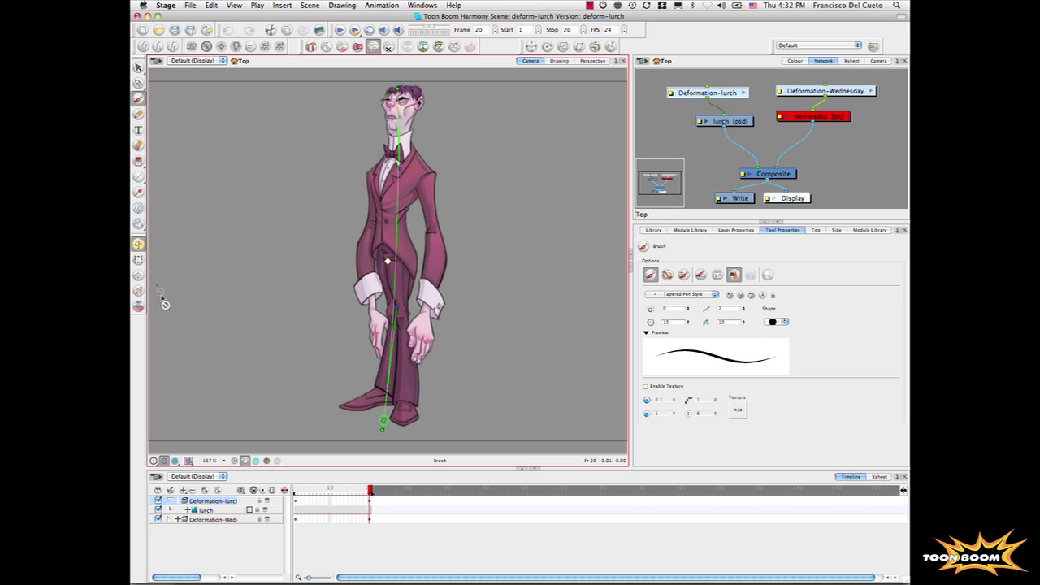
pyautogui.click(138, 259)
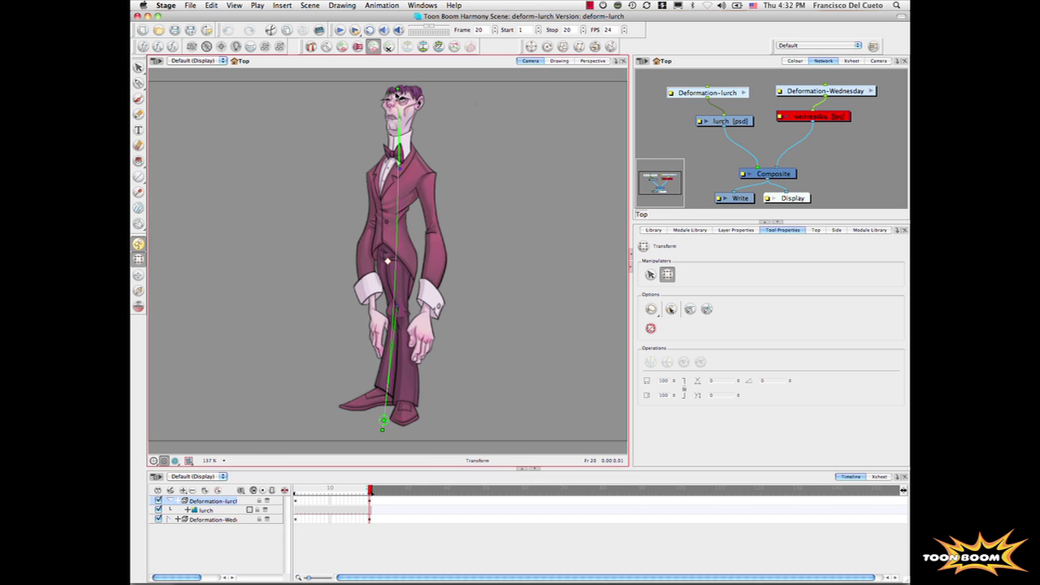
pyautogui.moveTo(397, 89); pyautogui.dragTo(390, 235)
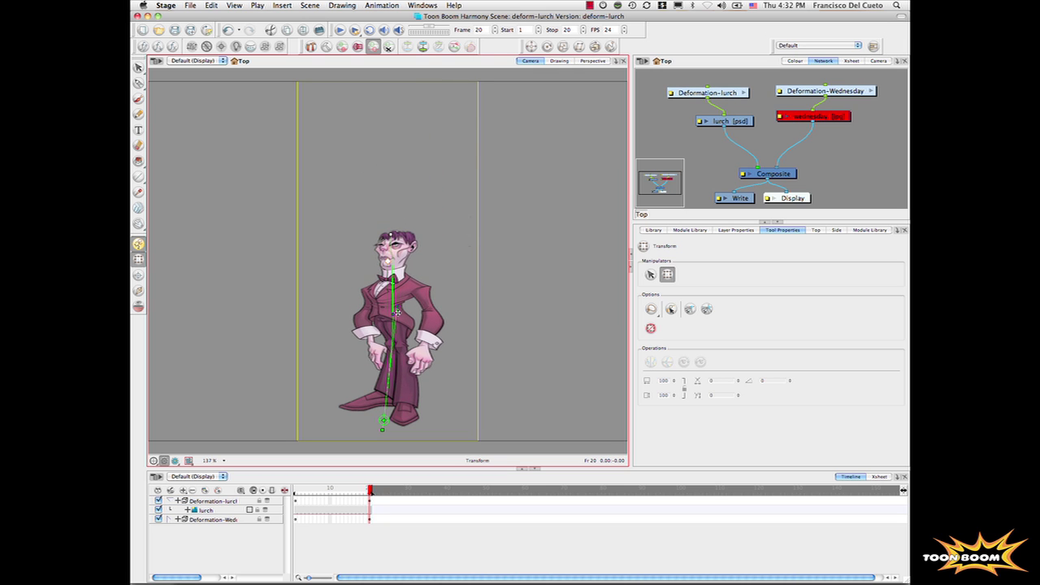
pyautogui.moveTo(396, 308); pyautogui.dragTo(391, 352)
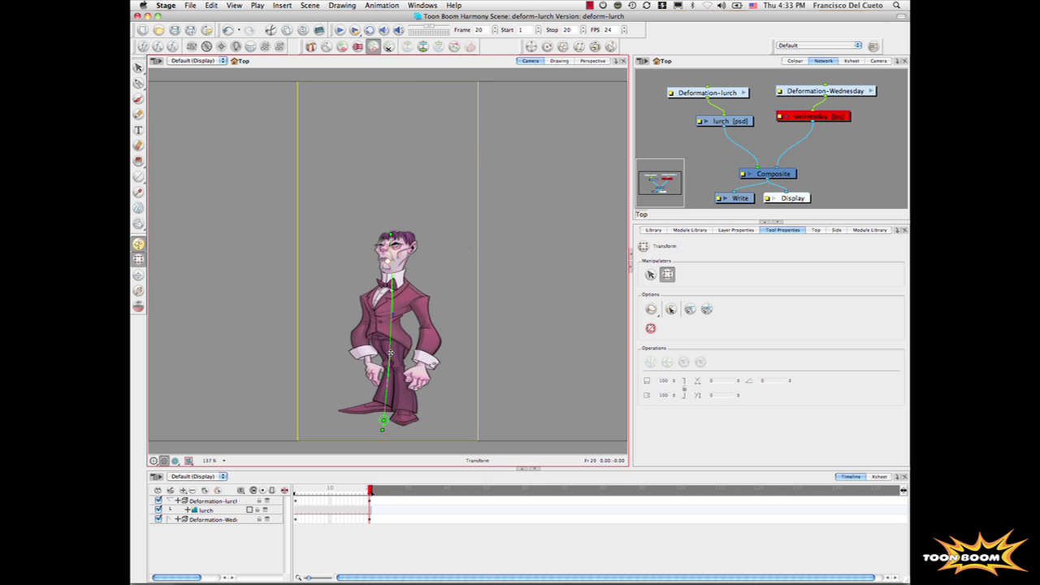
pyautogui.click(368, 492)
pyautogui.moveTo(369, 490)
pyautogui.mouseDown()
pyautogui.moveTo(268, 493)
pyautogui.moveTo(380, 498)
pyautogui.mouseUp()
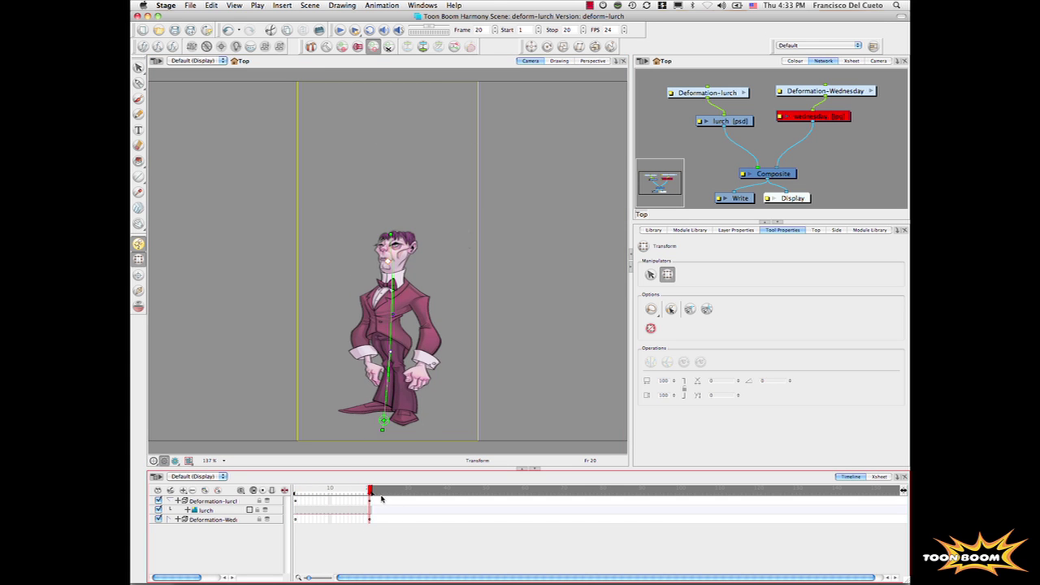
# Step: Compare against frame 1, then at frame 20 bend lurch's body to curve left
pyautogui.moveTo(371, 492); pyautogui.dragTo(285, 491)
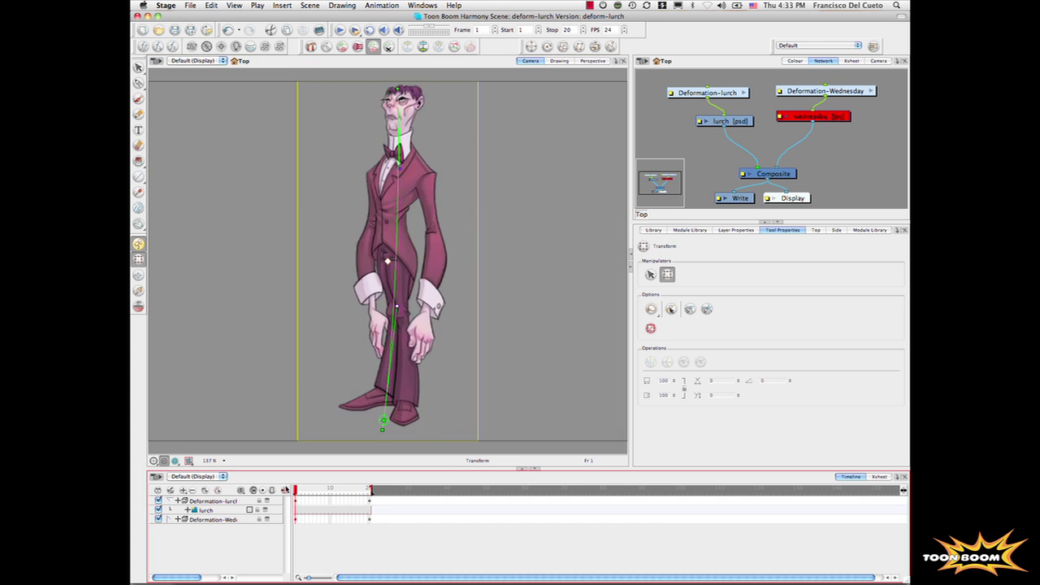
pyautogui.scroll(5, 362, 349)
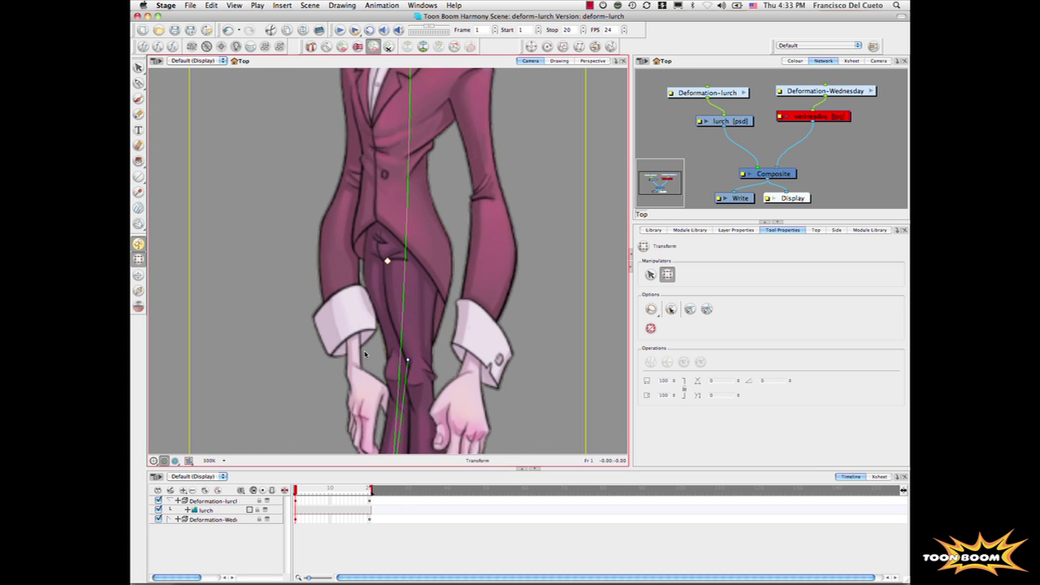
pyautogui.scroll(-6, 365, 354)
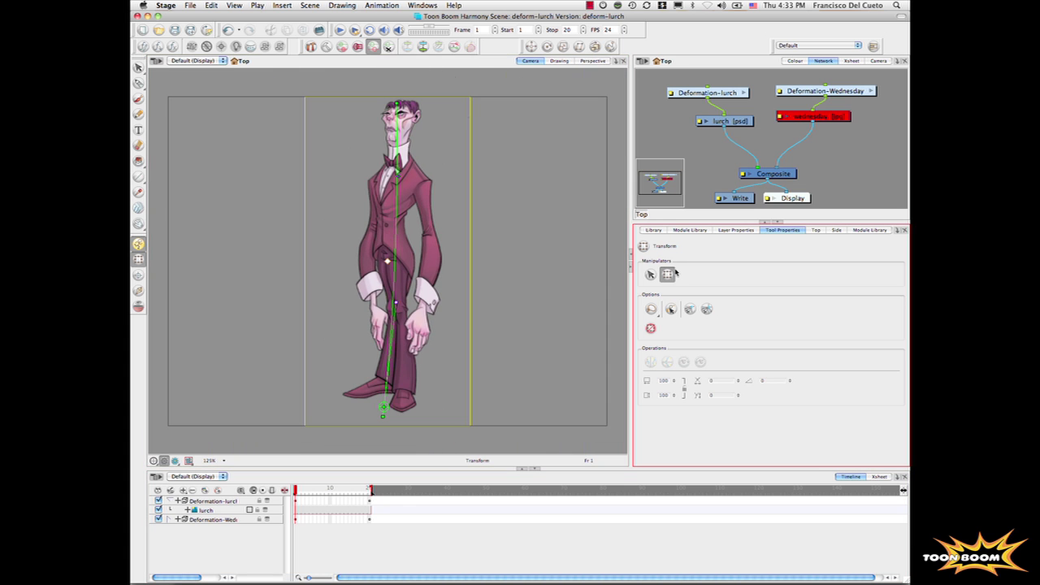
pyautogui.moveTo(351, 491); pyautogui.dragTo(373, 493)
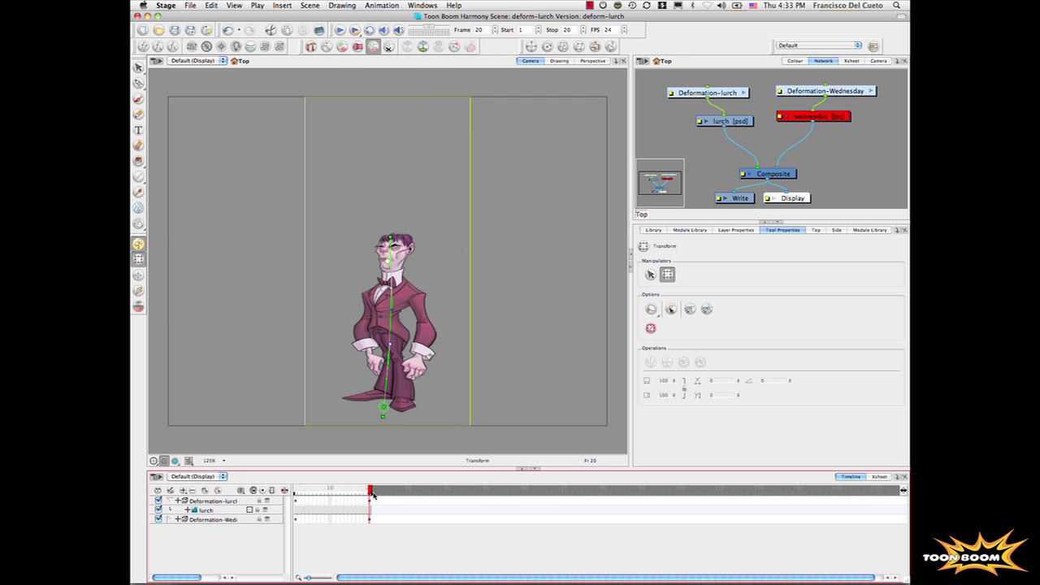
pyautogui.moveTo(390, 343)
pyautogui.mouseDown()
pyautogui.moveTo(406, 346)
pyautogui.moveTo(351, 355)
pyautogui.moveTo(410, 350)
pyautogui.moveTo(383, 357)
pyautogui.mouseUp()
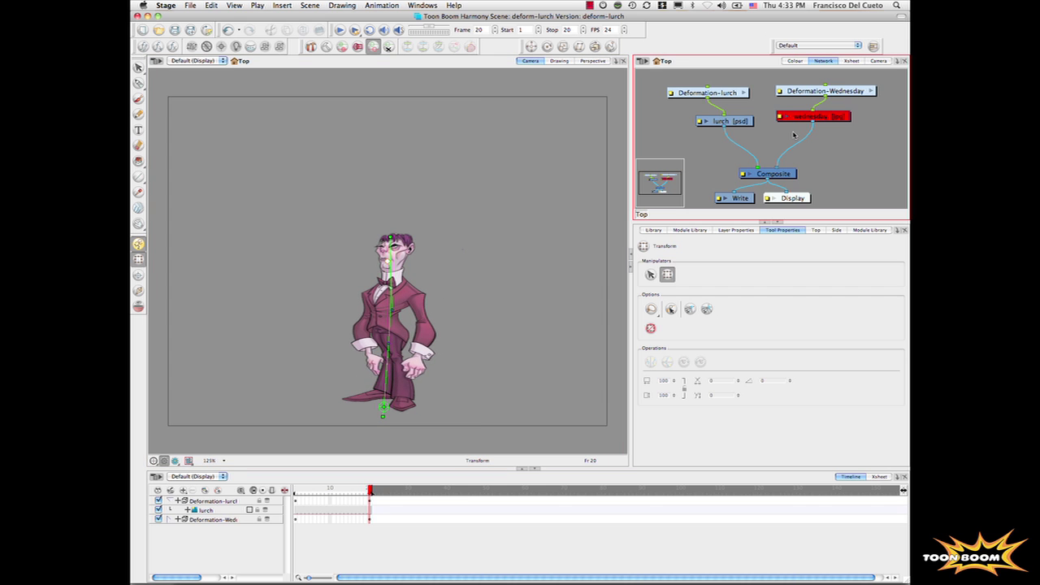
pyautogui.click(739, 121)
# Step: Disable the lurch node, enable the Wednesday photo, and display the Deformation-Wednesday chain
pyautogui.press('d')
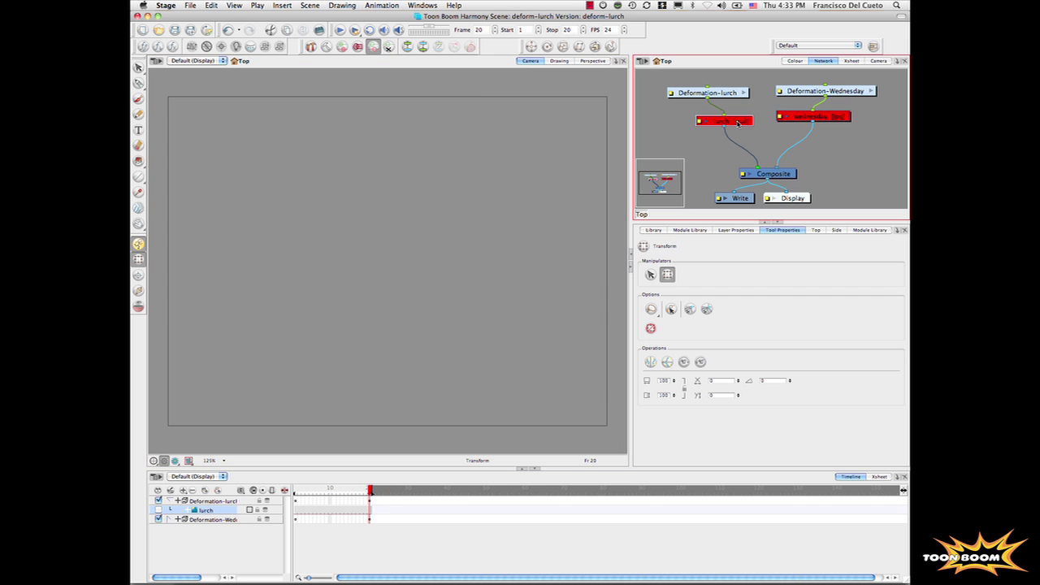
pyautogui.click(834, 115)
pyautogui.press('d')
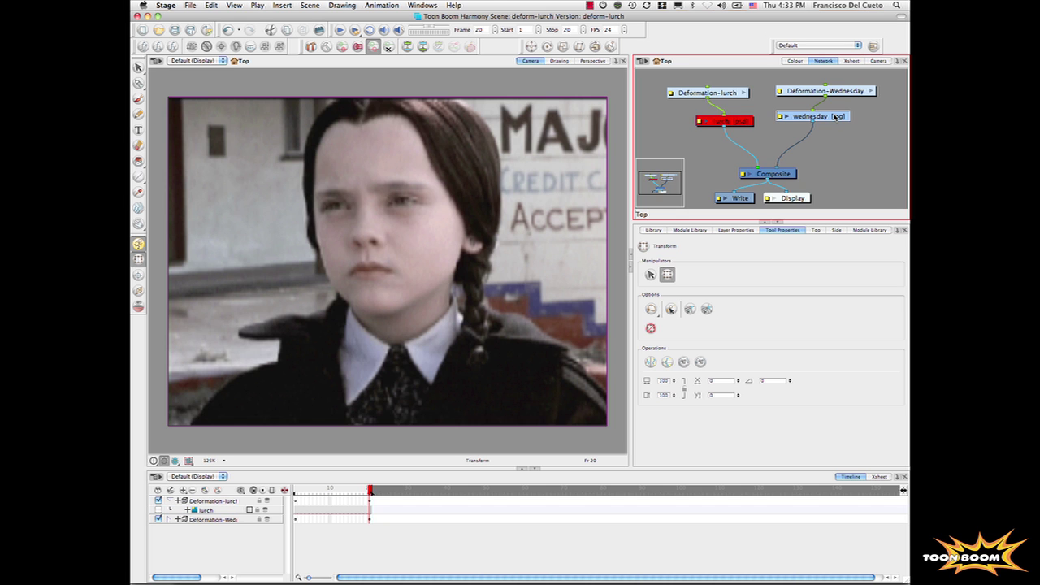
pyautogui.click(861, 90)
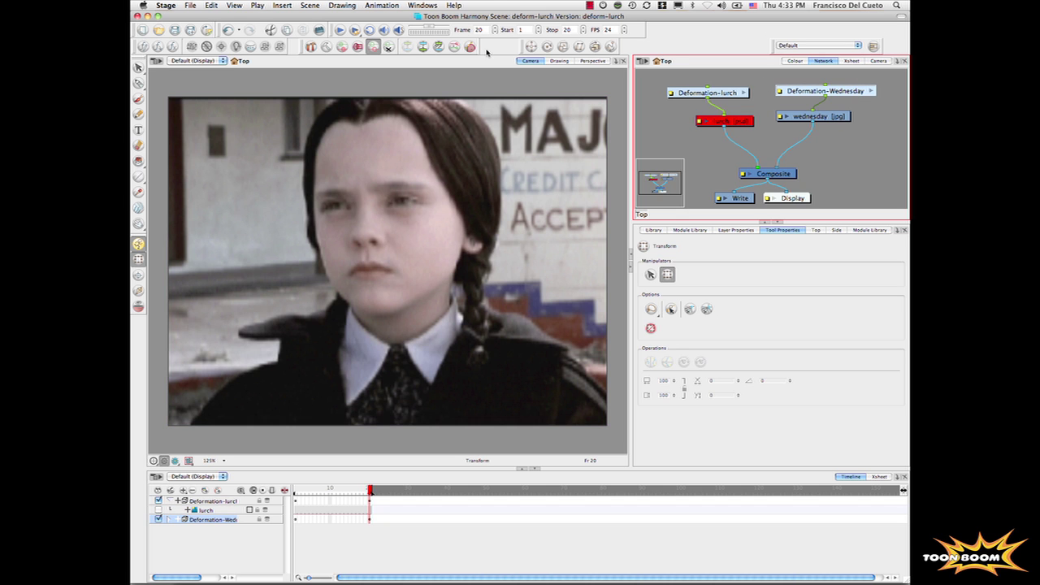
pyautogui.click(395, 46)
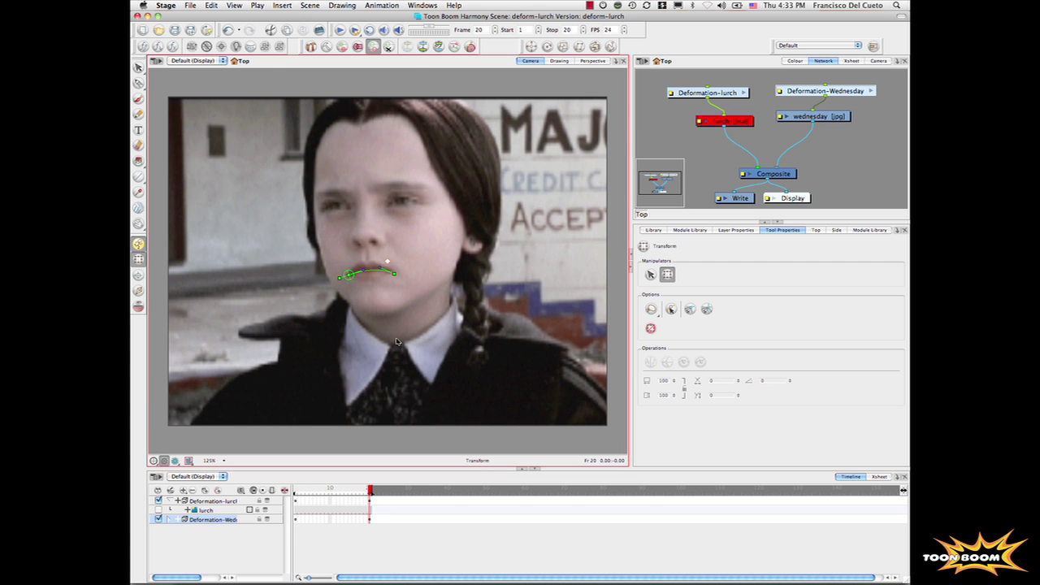
# Step: Bend Wednesday's mouth curve and play it, then replay with deformation controls hidden
pyautogui.scroll(4, 395, 342)
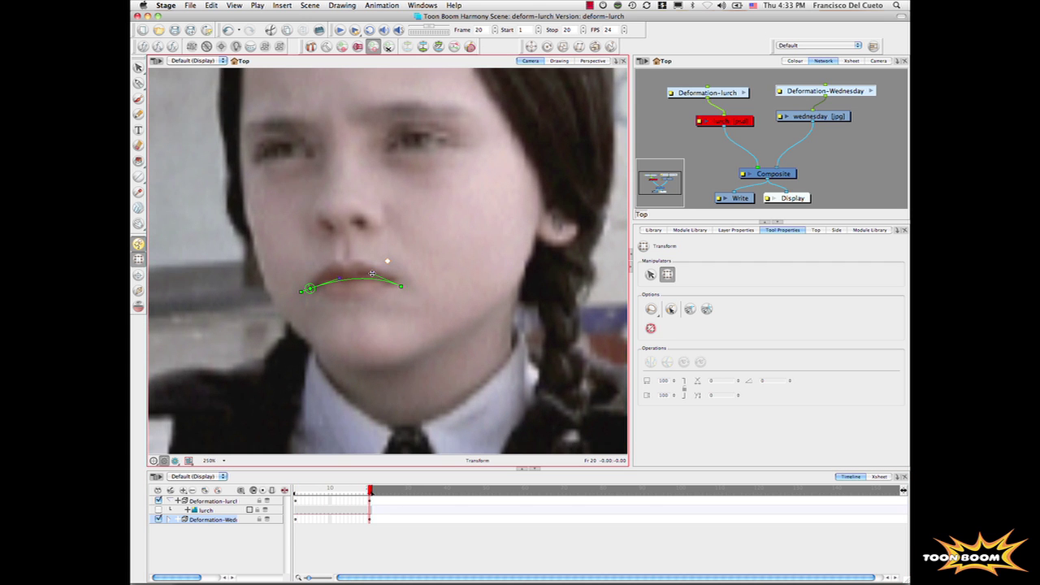
pyautogui.moveTo(371, 273); pyautogui.dragTo(371, 249)
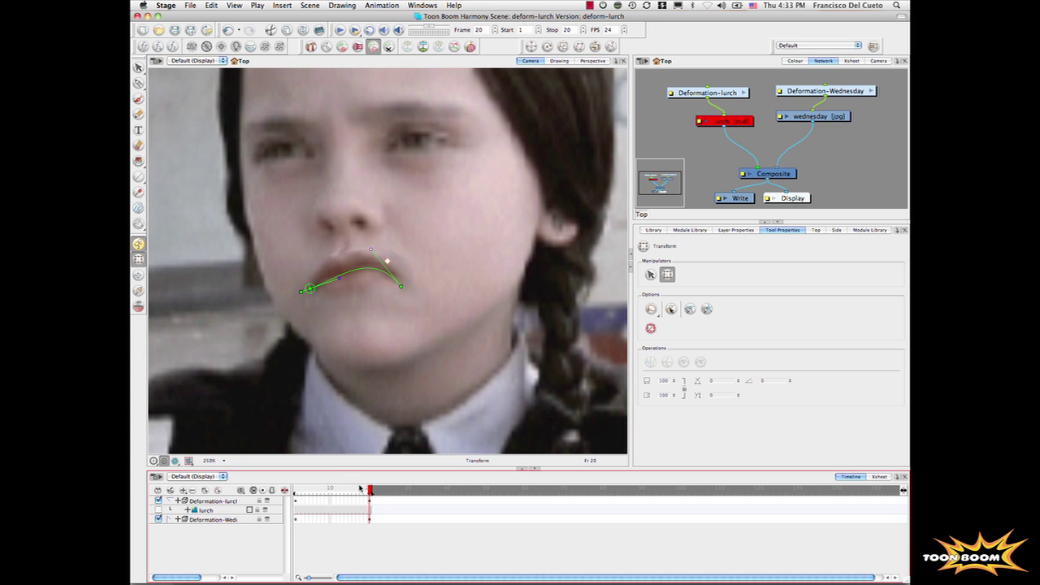
pyautogui.moveTo(371, 490)
pyautogui.mouseDown()
pyautogui.moveTo(296, 490)
pyautogui.moveTo(371, 490)
pyautogui.mouseUp()
pyautogui.press('Return')
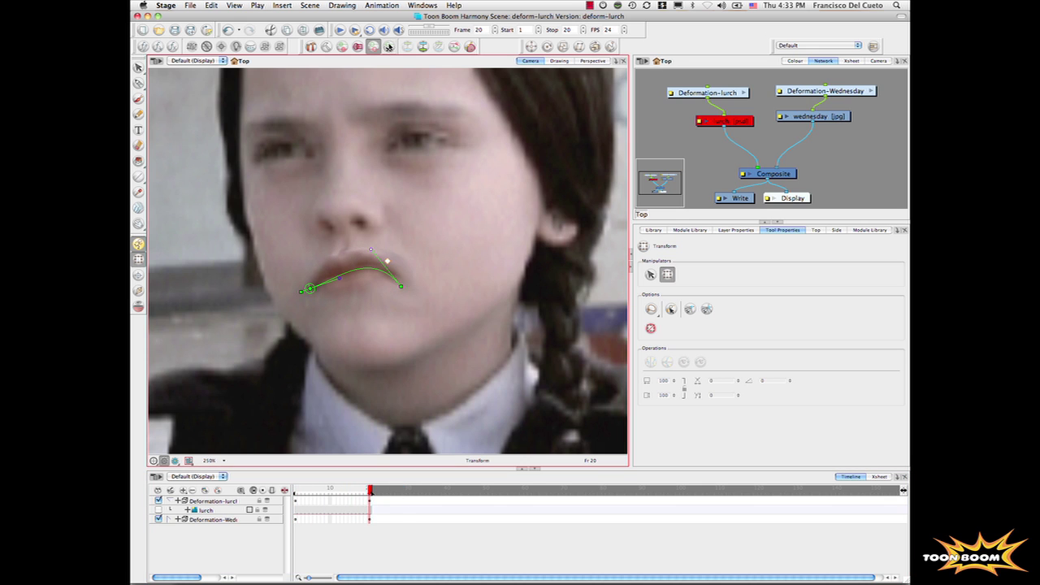
pyautogui.click(388, 46)
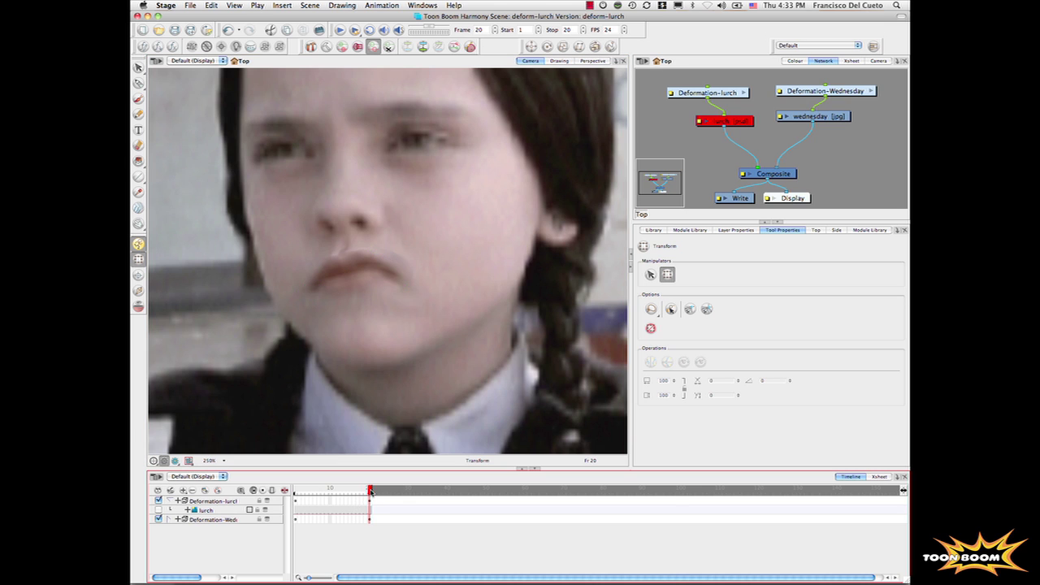
pyautogui.press('Return')
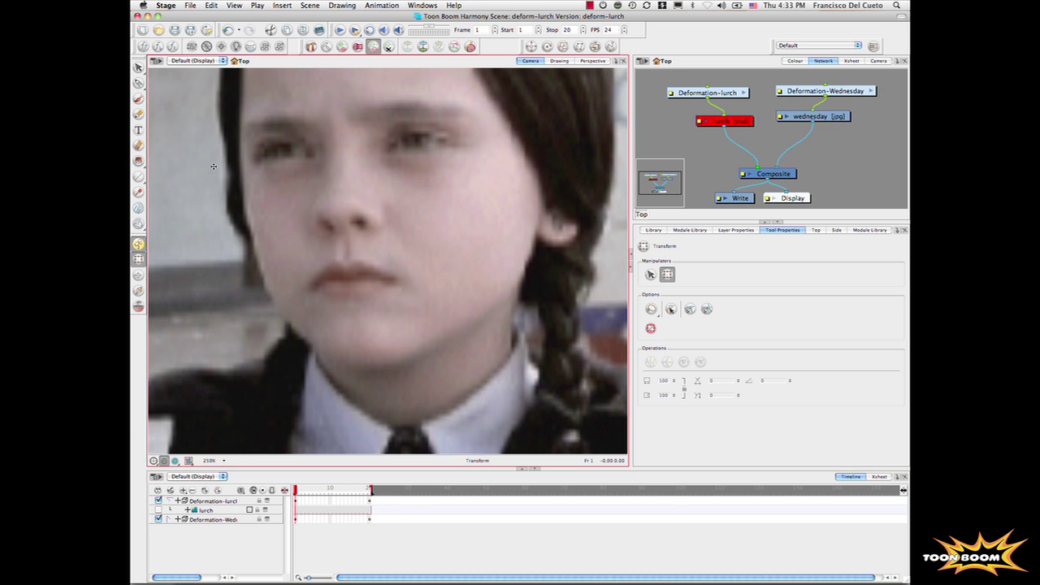
pyautogui.click(189, 5)
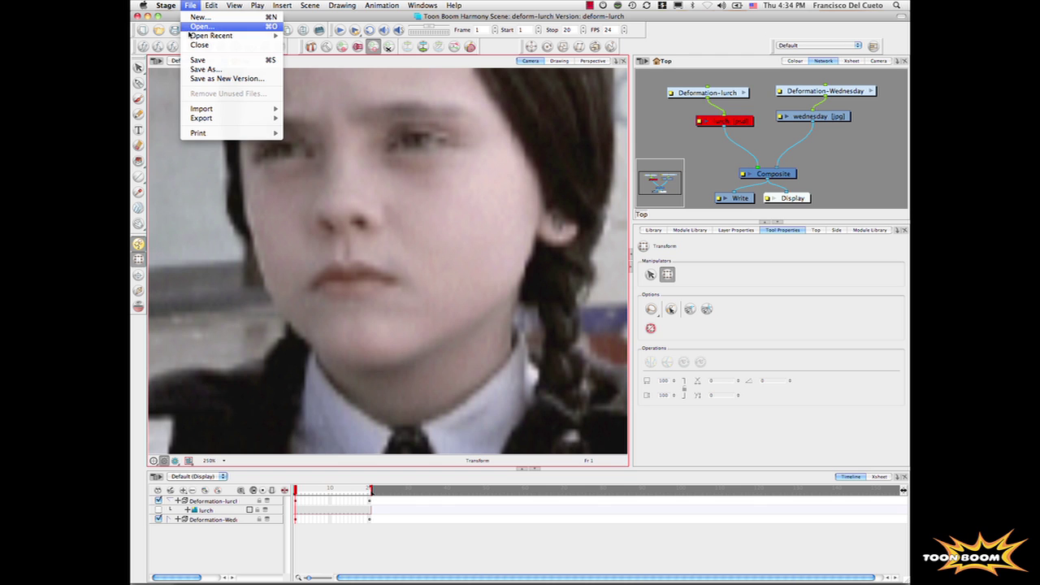
# Step: Open DEMO_DEFORM_CHARACTER.xstage from recent files and play Deform_Bob's animation through frame 201
pyautogui.moveTo(191, 36)
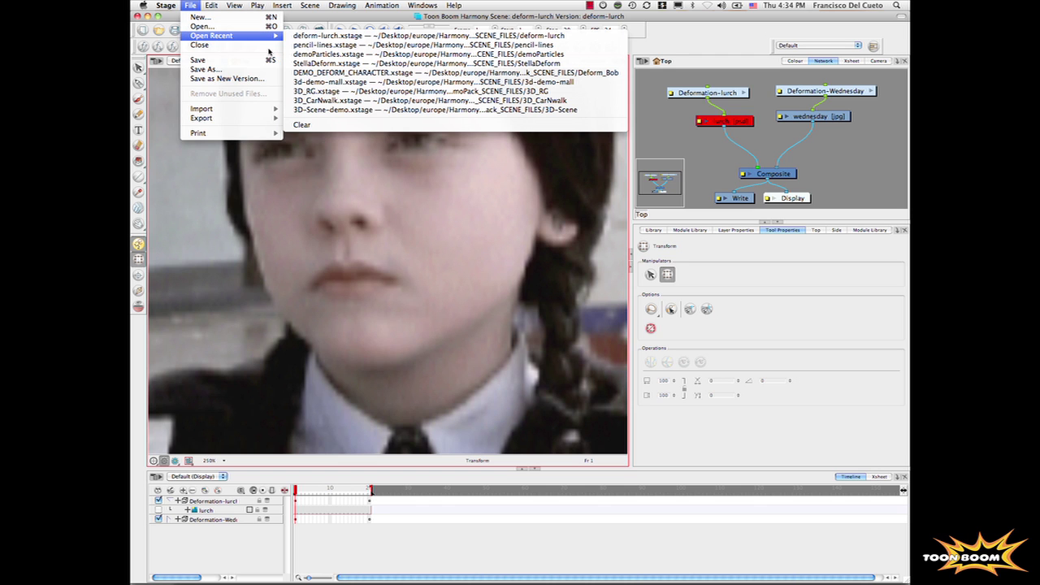
pyautogui.click(315, 72)
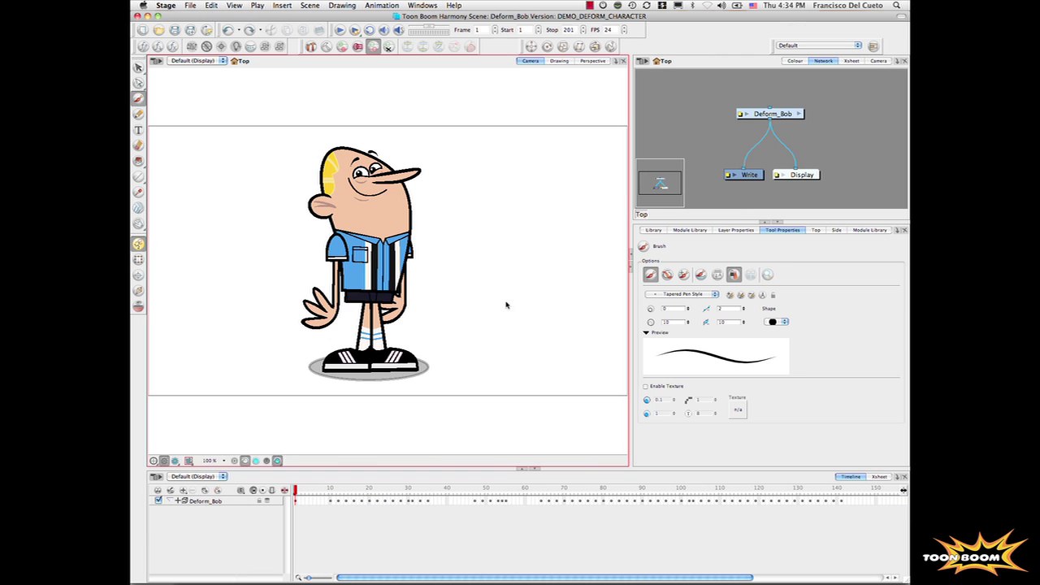
pyautogui.click(590, 5)
pyautogui.click(620, 26)
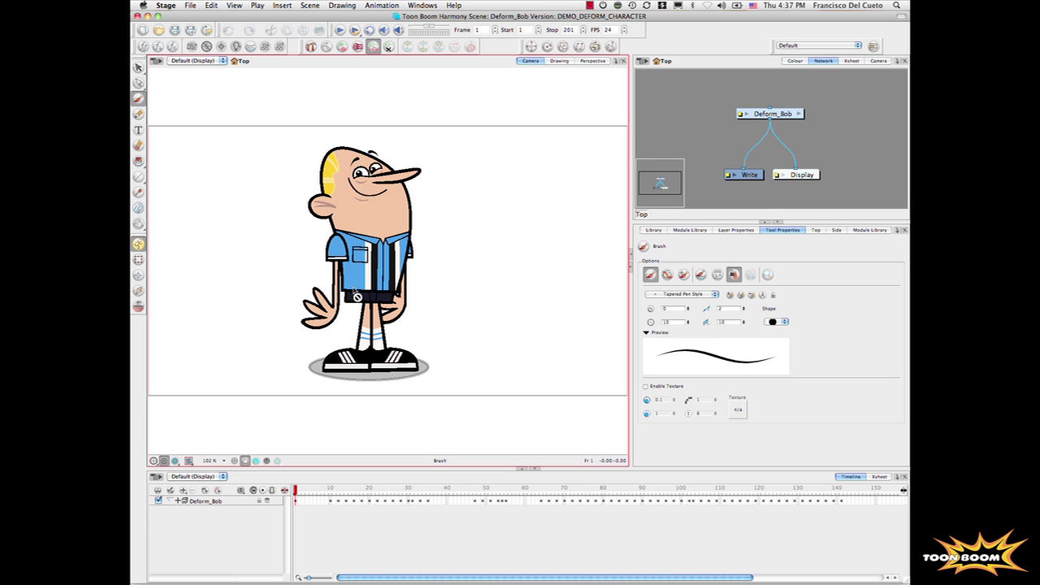
pyautogui.click(341, 30)
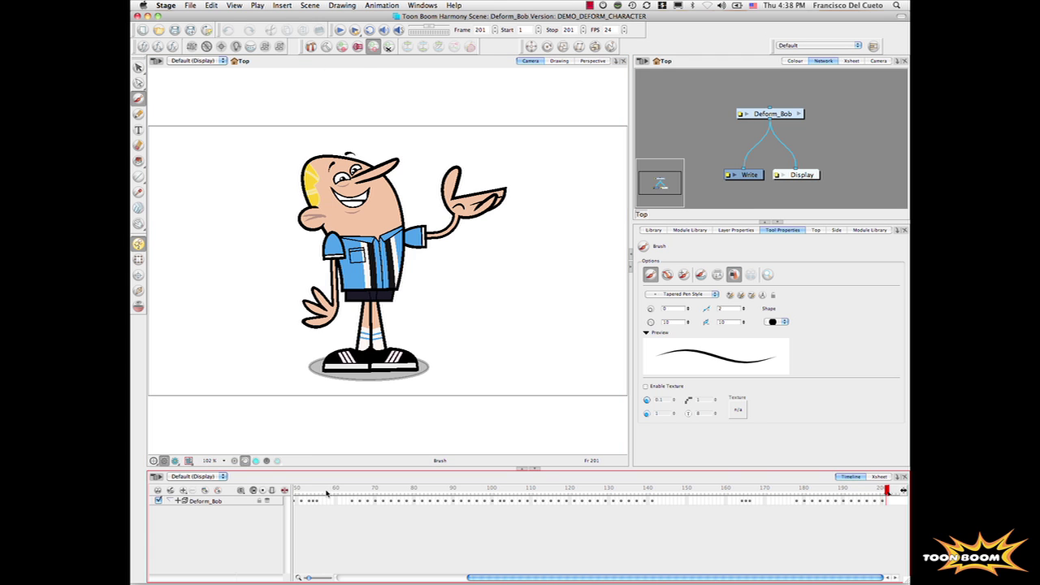
# Step: At frame 20, show the deformation chain on Bob's right hand, undoing a trial rotation
pyautogui.moveTo(329, 492); pyautogui.dragTo(370, 505)
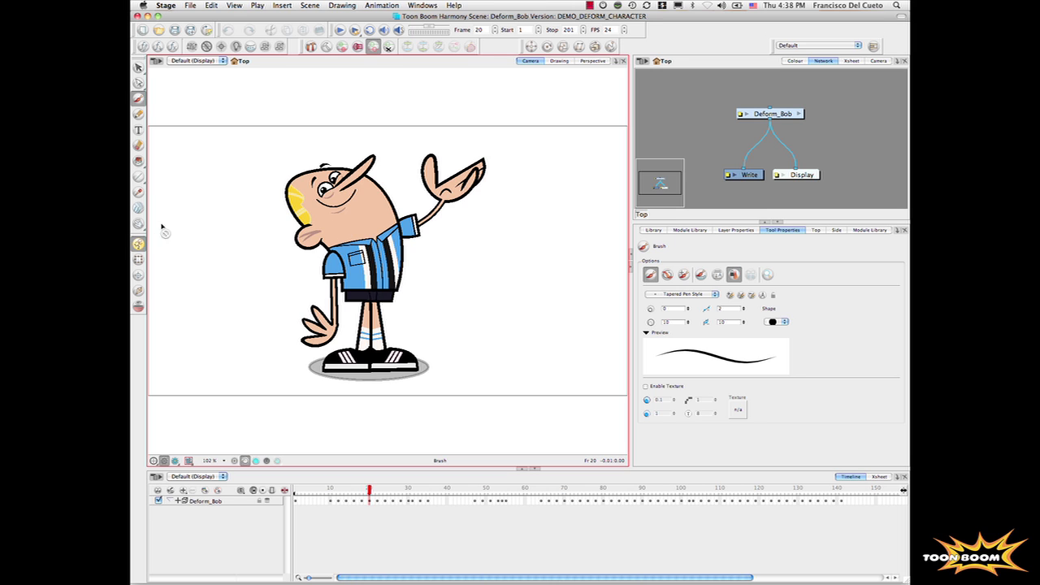
pyautogui.click(138, 258)
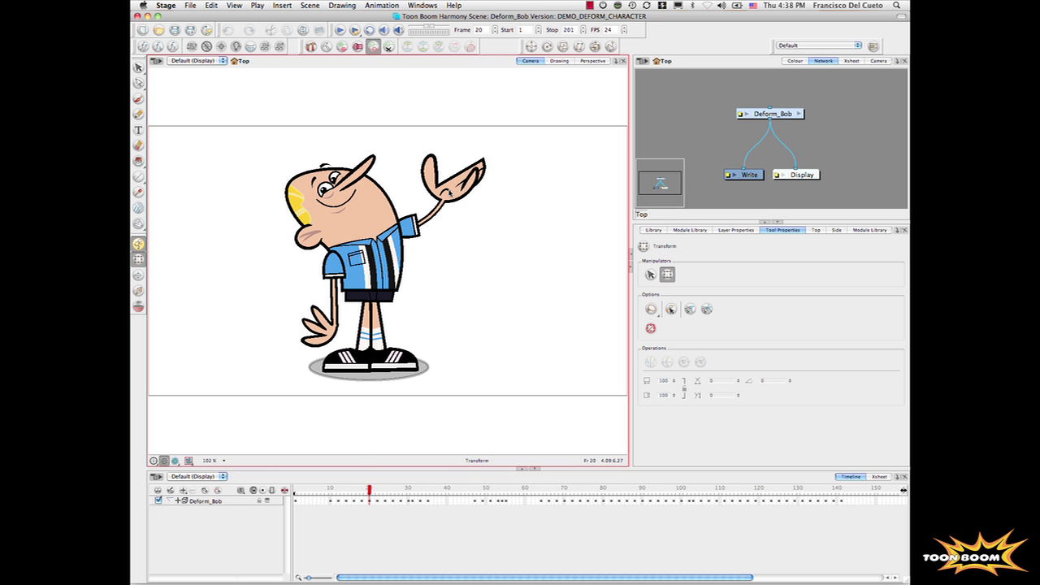
pyautogui.click(451, 193)
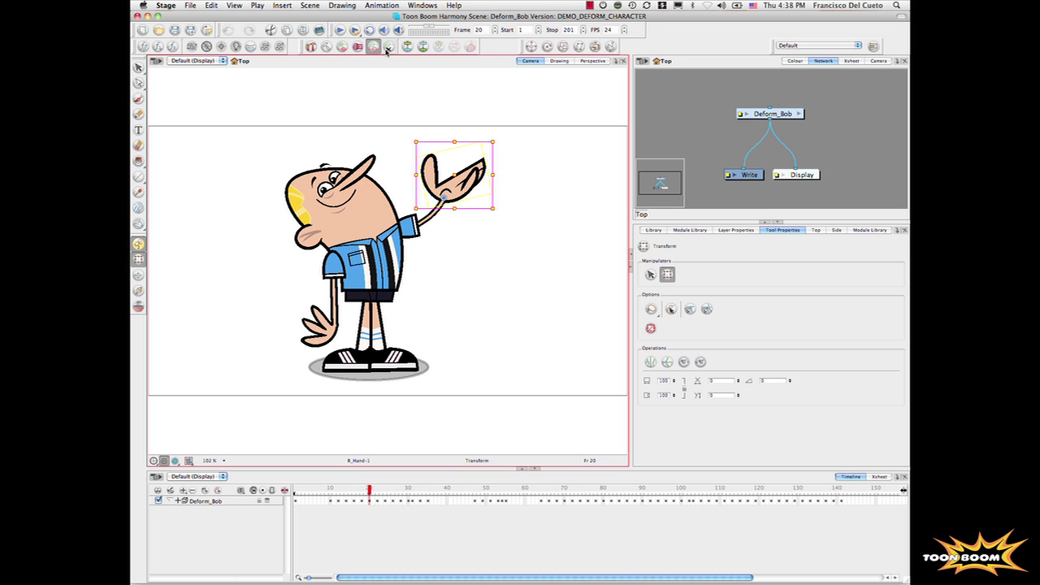
pyautogui.click(389, 47)
pyautogui.moveTo(453, 163)
pyautogui.mouseDown()
pyautogui.moveTo(473, 180)
pyautogui.moveTo(482, 231)
pyautogui.moveTo(475, 186)
pyautogui.moveTo(435, 159)
pyautogui.mouseUp()
pyautogui.press('super+z')
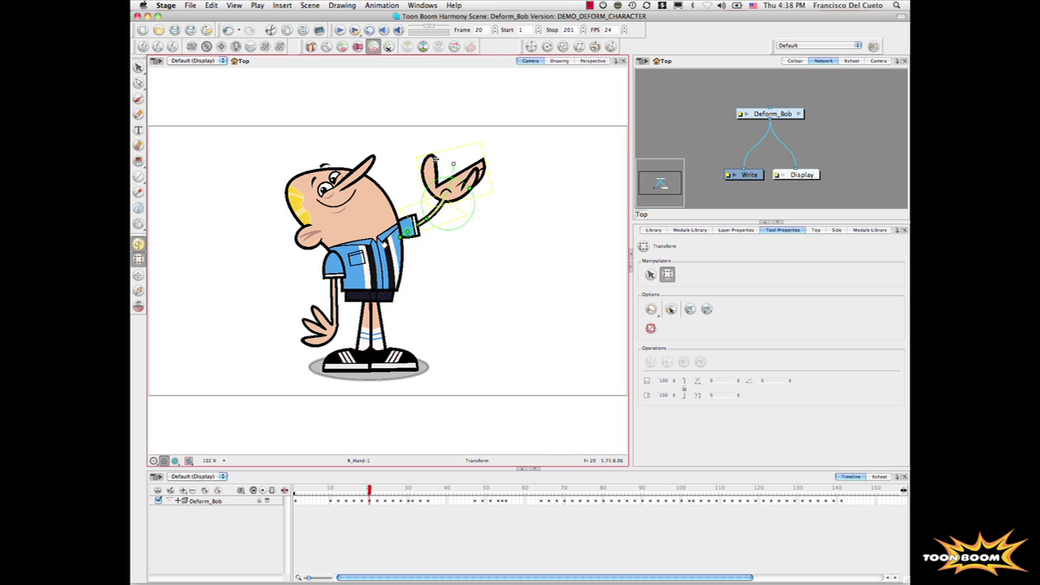
# Step: Show the deformation chain on Bob's body and tilt his torso back to gaze upward
pyautogui.click(358, 227)
pyautogui.click(388, 46)
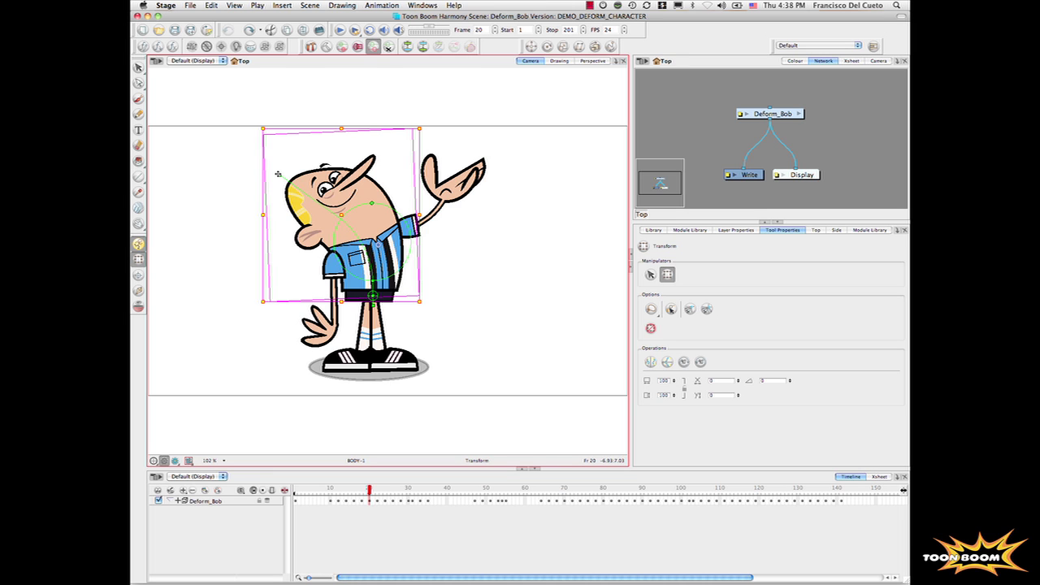
pyautogui.moveTo(279, 174)
pyautogui.mouseDown()
pyautogui.moveTo(293, 155)
pyautogui.moveTo(324, 152)
pyautogui.moveTo(297, 155)
pyautogui.moveTo(273, 175)
pyautogui.moveTo(312, 162)
pyautogui.moveTo(325, 144)
pyautogui.moveTo(305, 146)
pyautogui.moveTo(309, 138)
pyautogui.moveTo(275, 168)
pyautogui.moveTo(259, 201)
pyautogui.moveTo(305, 157)
pyautogui.moveTo(277, 183)
pyautogui.mouseUp()
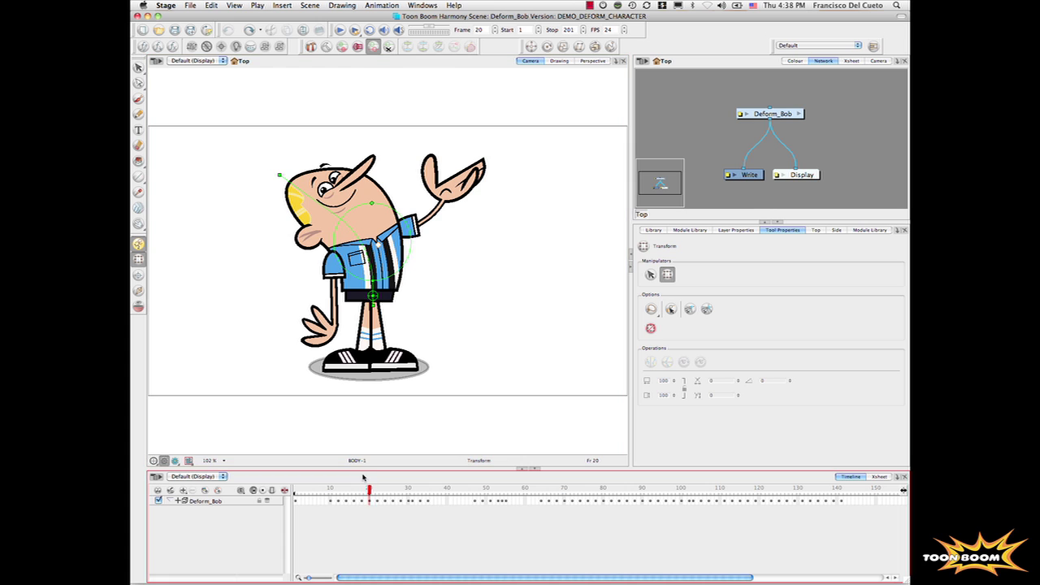
# Step: Show the deformation chain on Bob's leg, try lifting the shoe at the knee, then undo
pyautogui.click(381, 333)
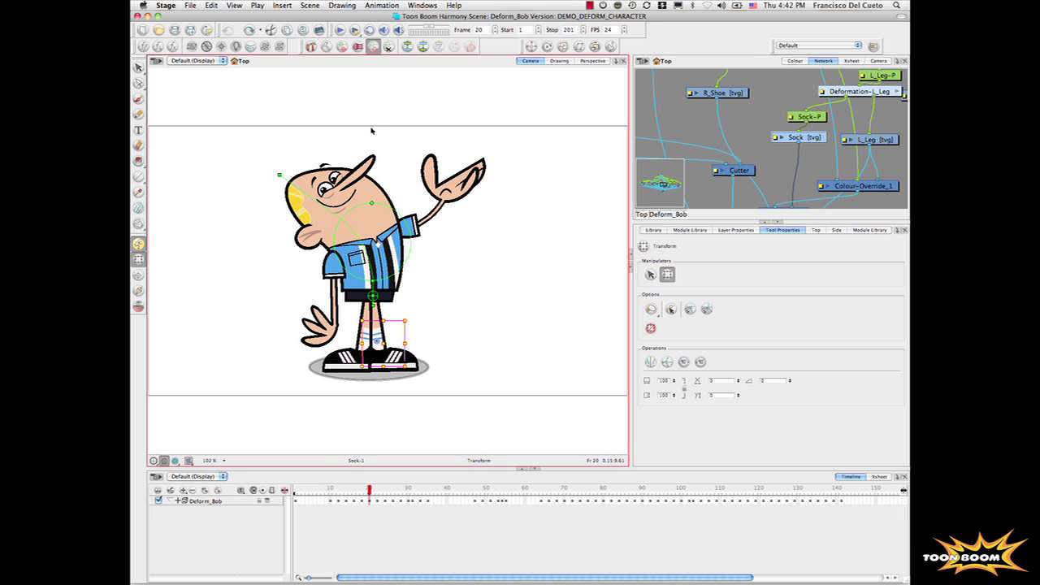
pyautogui.click(381, 376)
pyautogui.moveTo(381, 376); pyautogui.dragTo(436, 332)
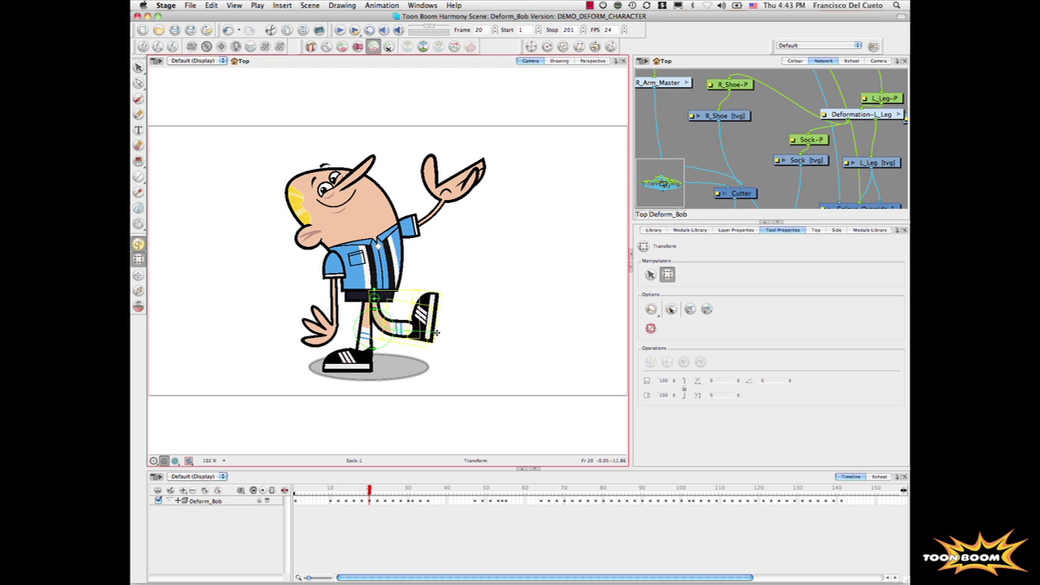
pyautogui.press('super+z')
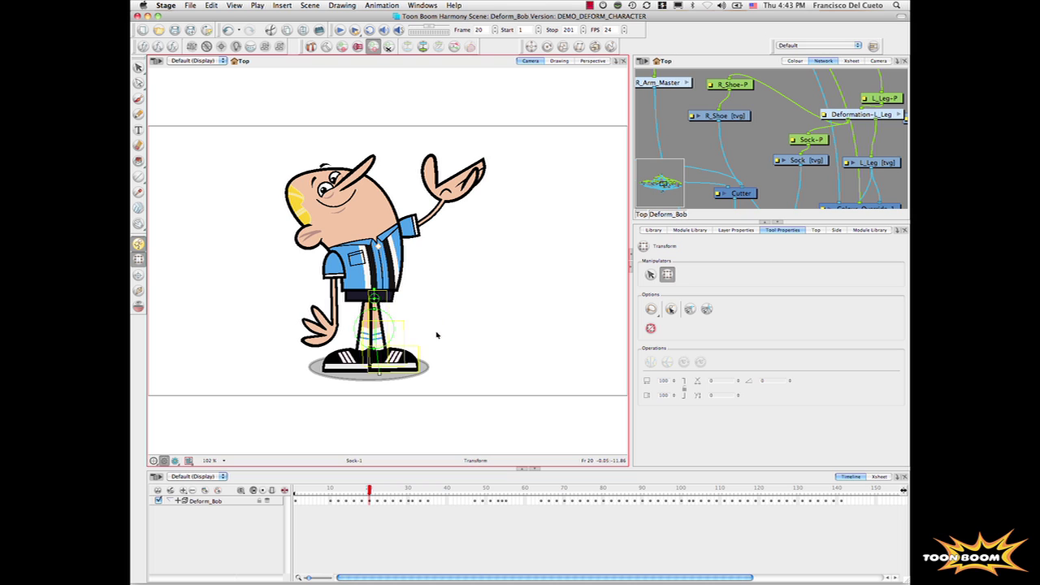